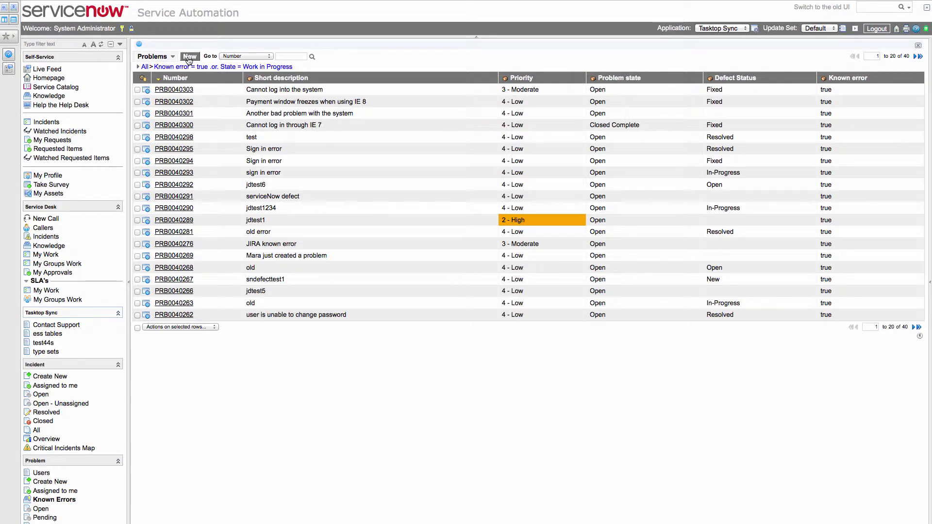
# Submit a new 2 - High problem 'Window freezes when trying to export the summary page' with description 'Customer unable to export/print the summary page since the window freezes'
pyautogui.click(189, 57)
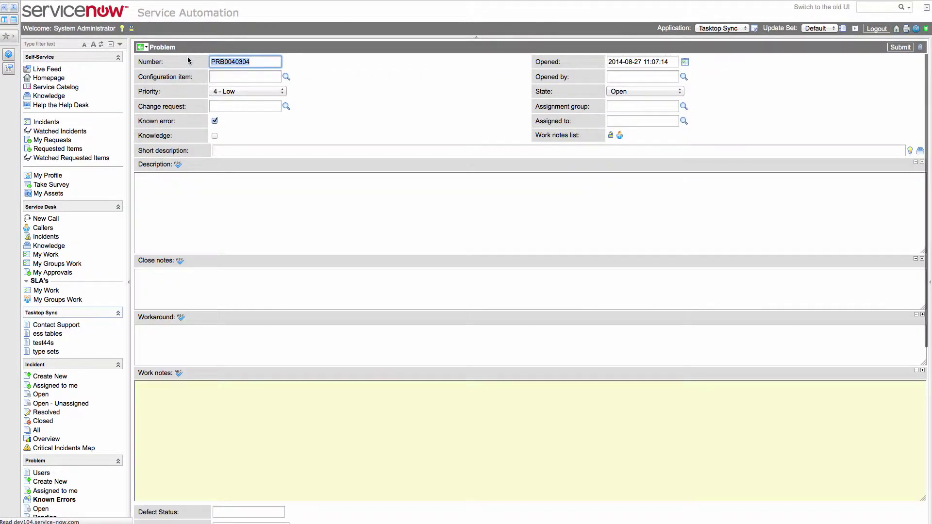
pyautogui.click(237, 150)
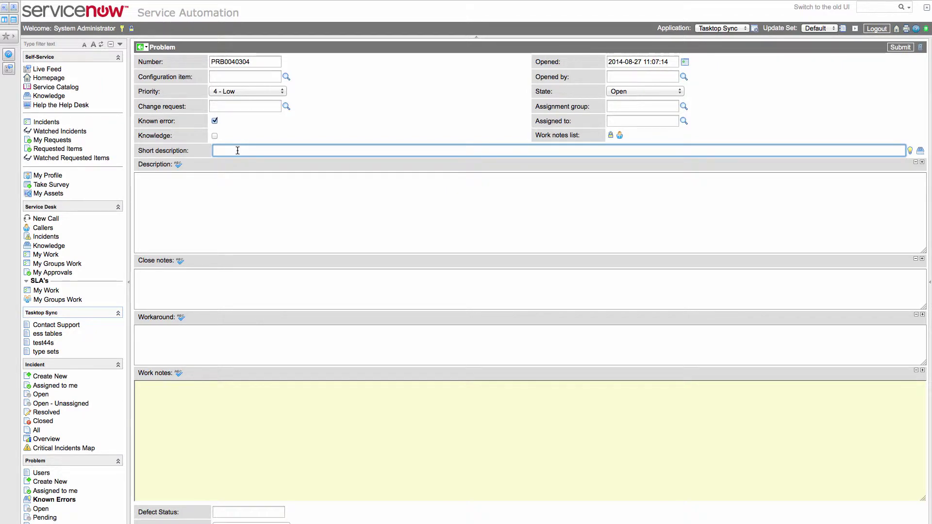
pyautogui.write('Window freezes when trying to e')
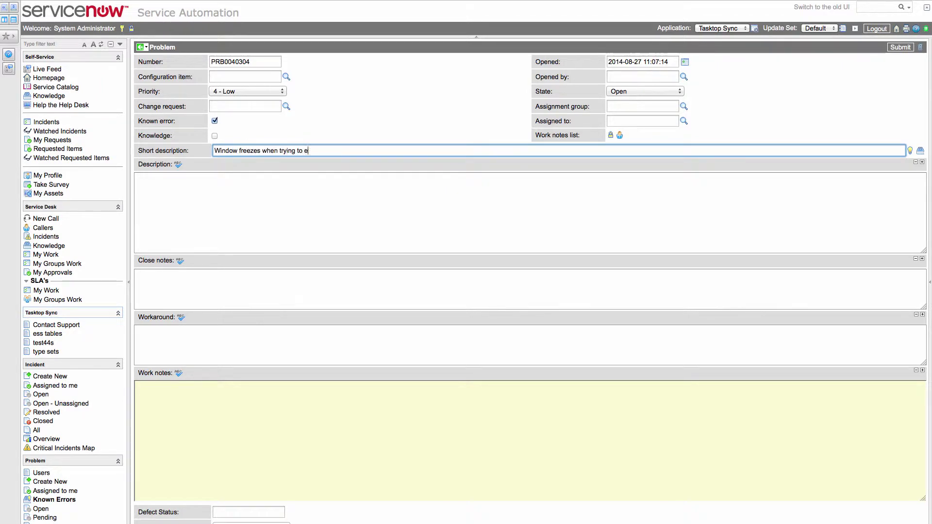
pyautogui.write('xport the summary page')
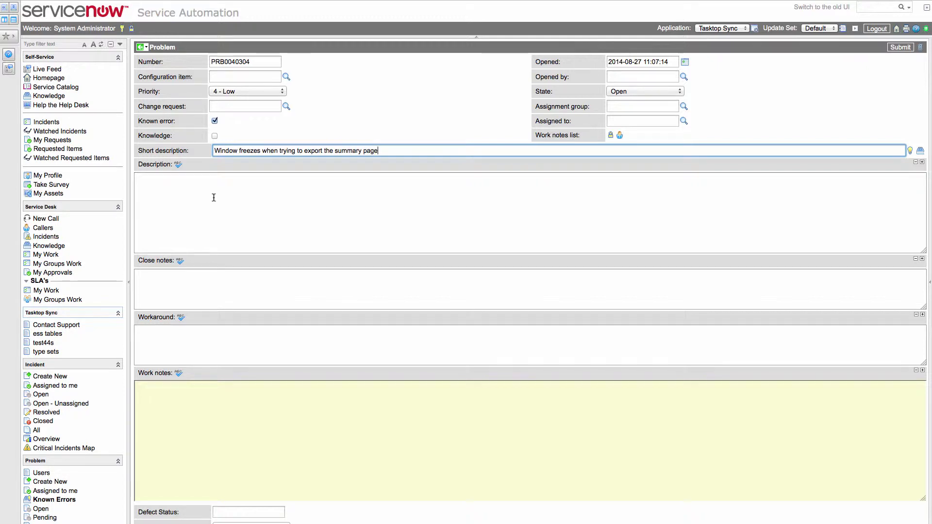
pyautogui.click(214, 202)
pyautogui.click(260, 91)
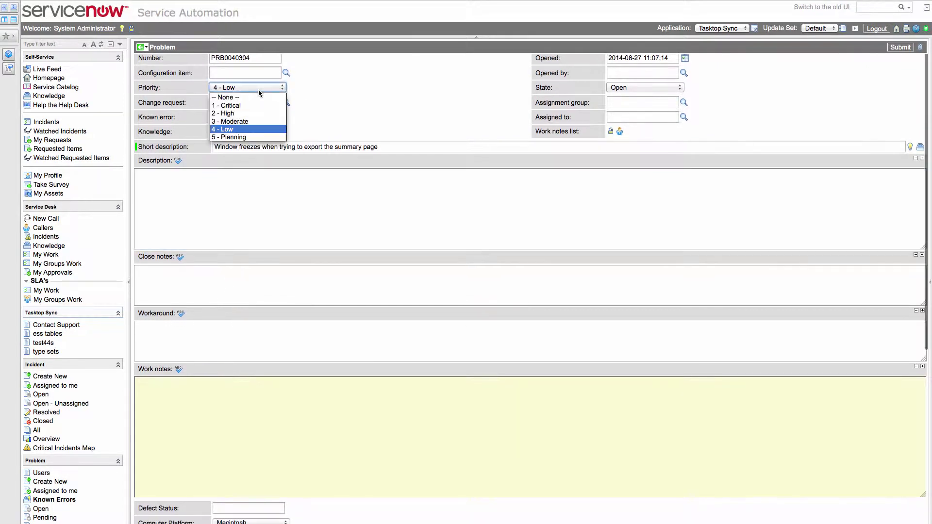
pyautogui.click(227, 113)
pyautogui.click(214, 117)
pyautogui.click(264, 201)
pyautogui.write('Customer unable to ')
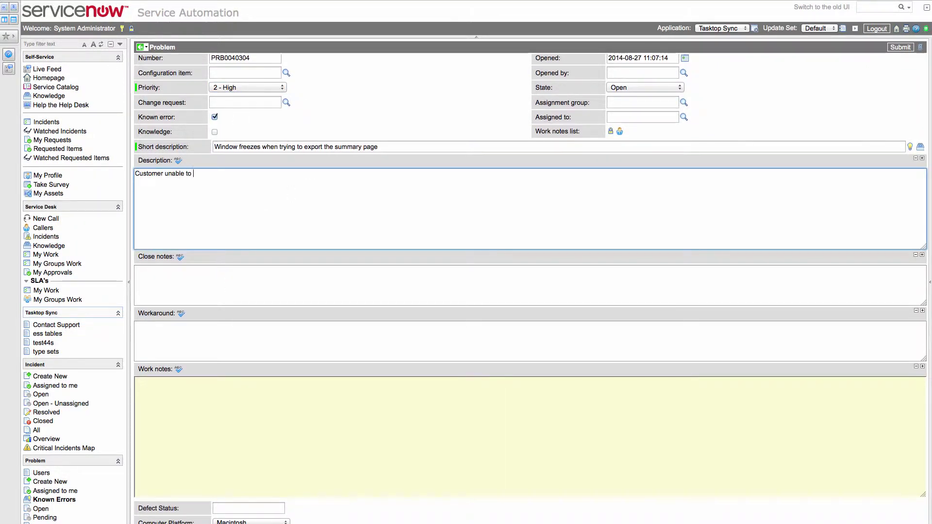
pyautogui.write('export/print the summary page sin')
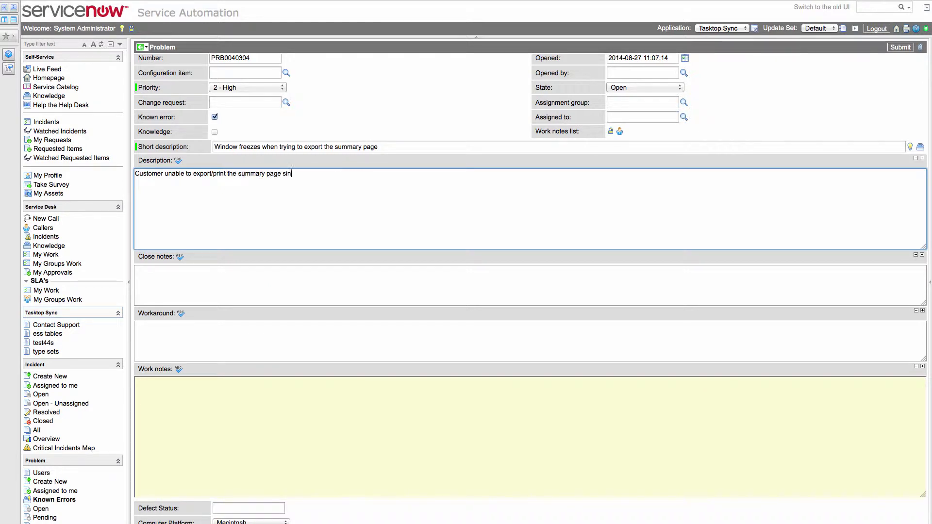
pyautogui.write('ce the window freezes')
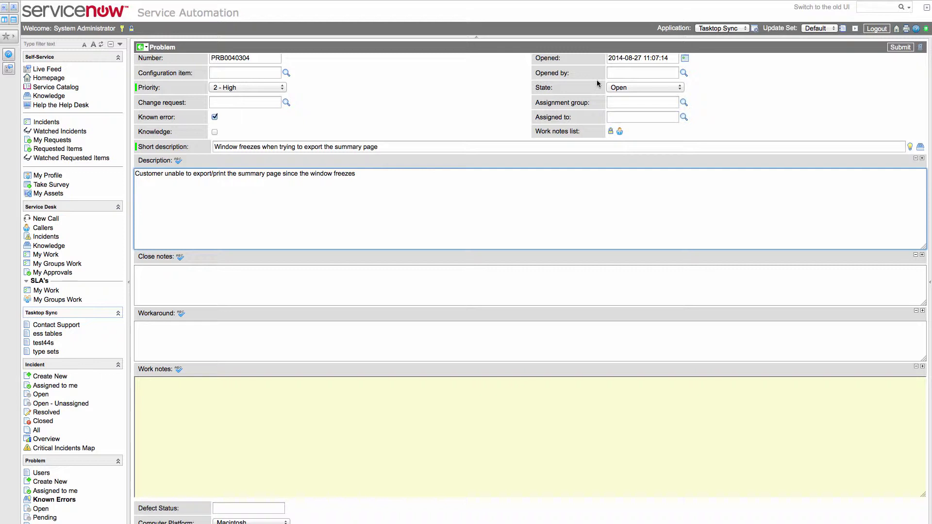
pyautogui.click(629, 161)
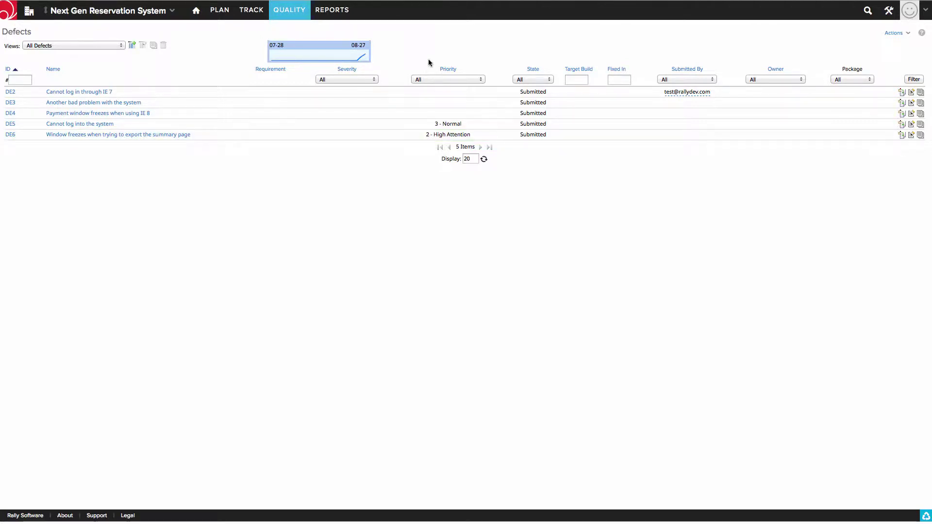
# Open defect DE6 from Rally's Defects list
pyautogui.click(125, 138)
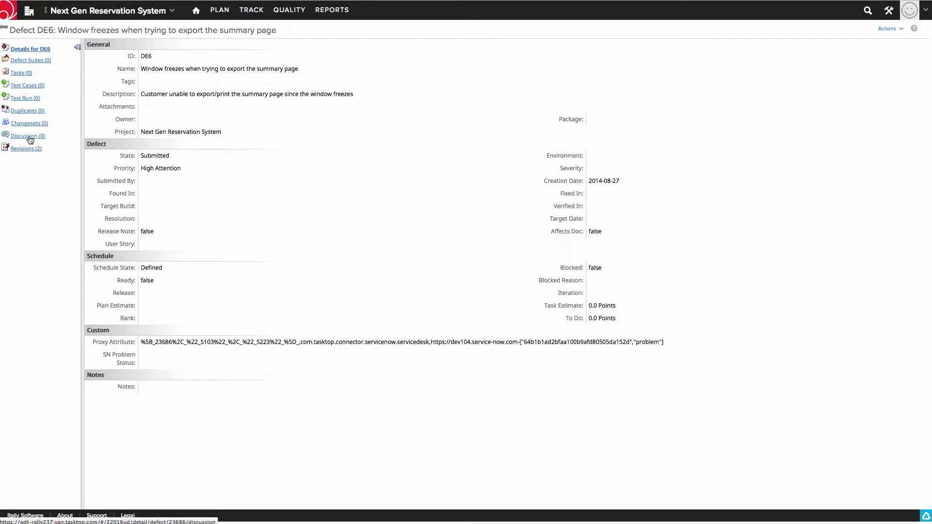
# Edit DE6, choose In Progress for SN Problem Status, and Save & Close
pyautogui.click(890, 28)
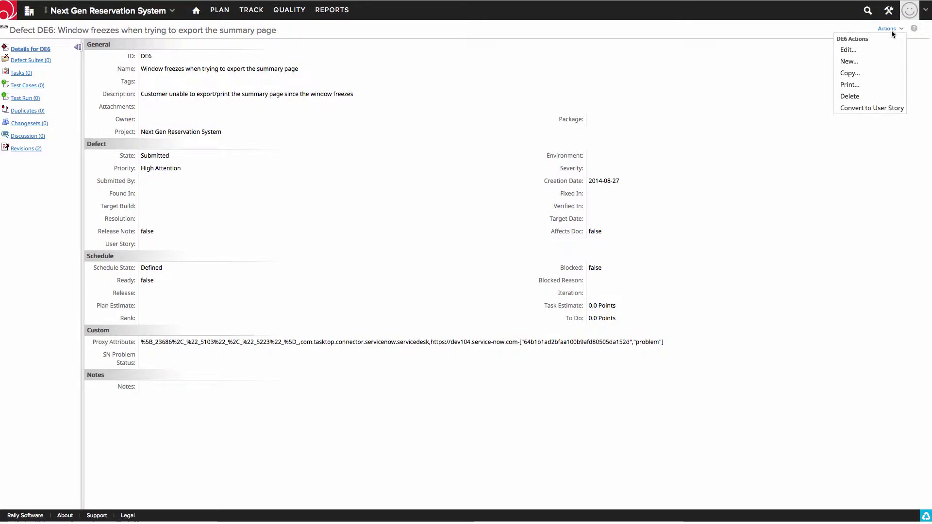
pyautogui.click(857, 53)
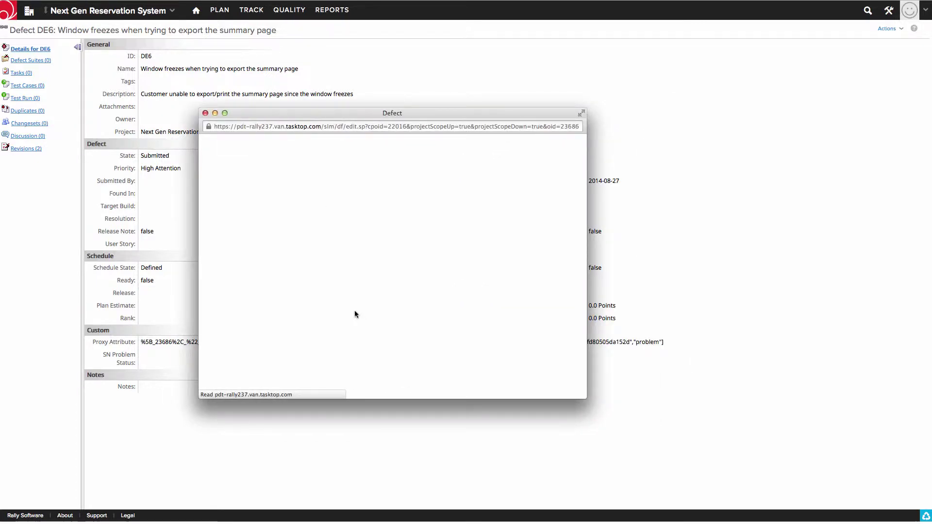
pyautogui.scroll(-10, 354, 314)
pyautogui.scroll(1, 354, 314)
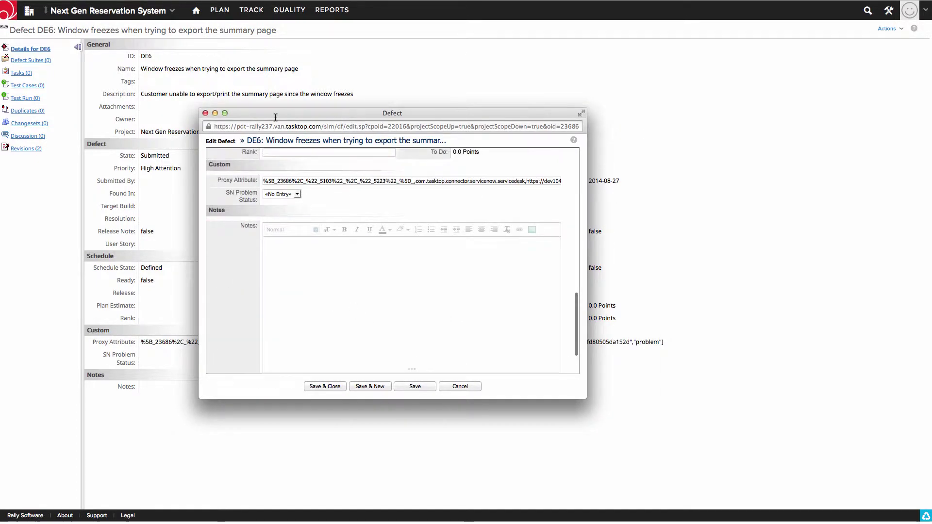
pyautogui.click(297, 195)
pyautogui.click(279, 218)
pyautogui.click(339, 389)
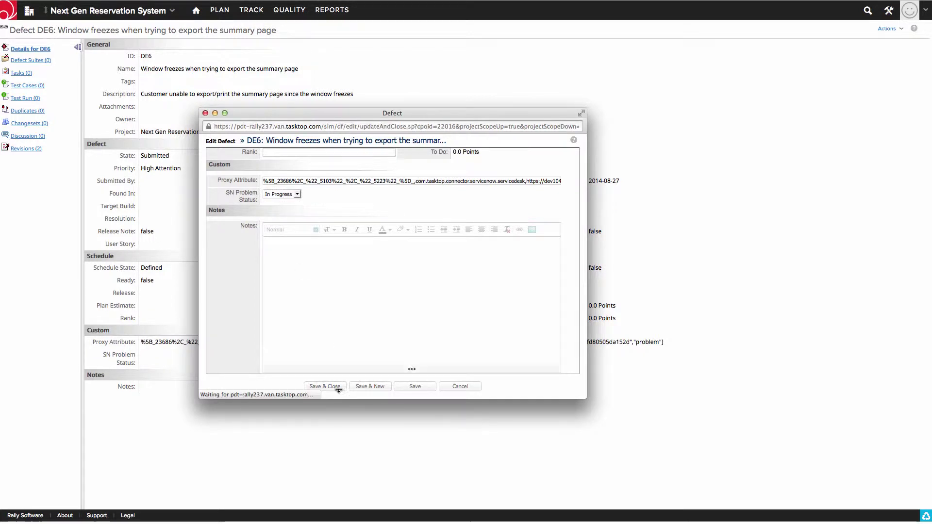
pyautogui.click(29, 138)
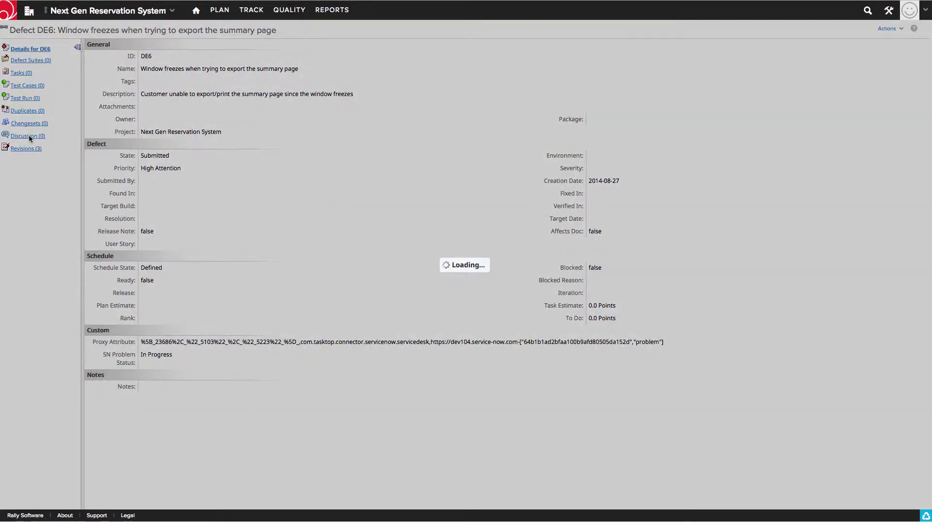
# Add the DE6 comment 'not sure what you are referring to, could you provide more'
pyautogui.write('not sure what ')
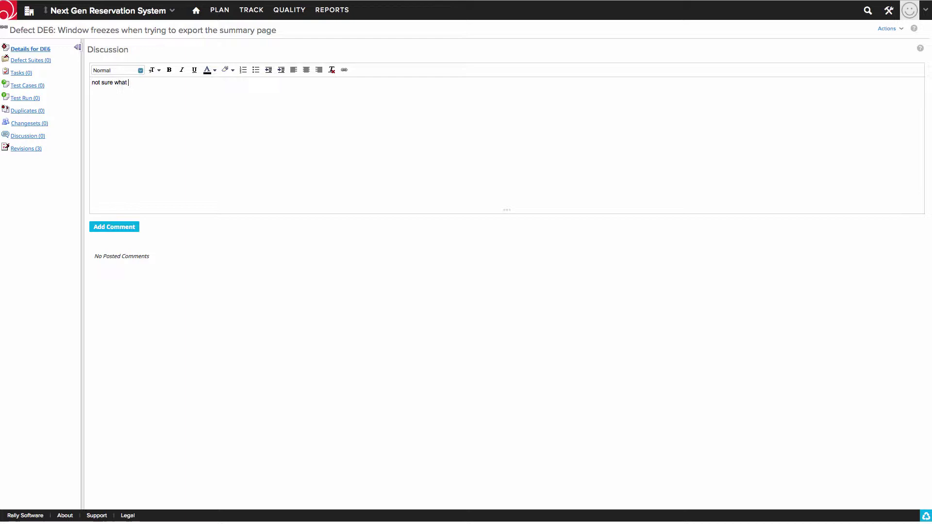
pyautogui.write('you are referring to, could you provide more info?')
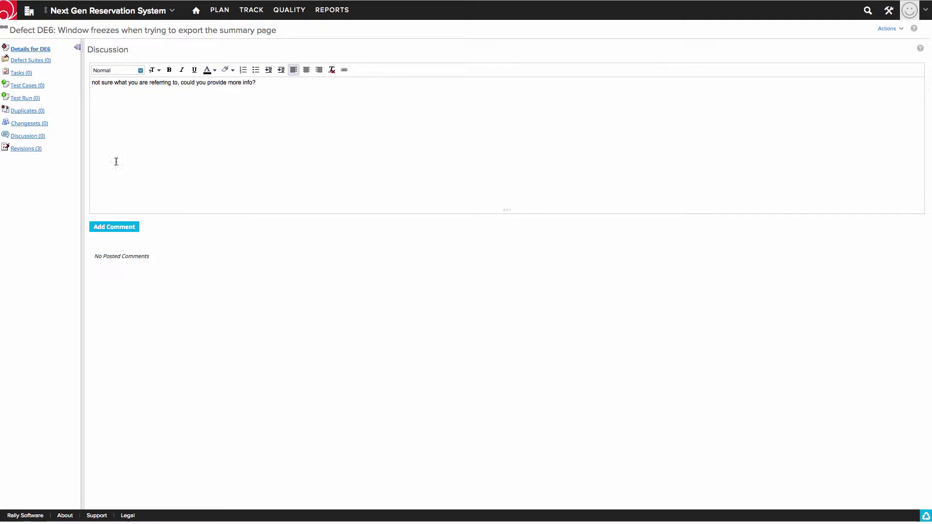
pyautogui.click(110, 229)
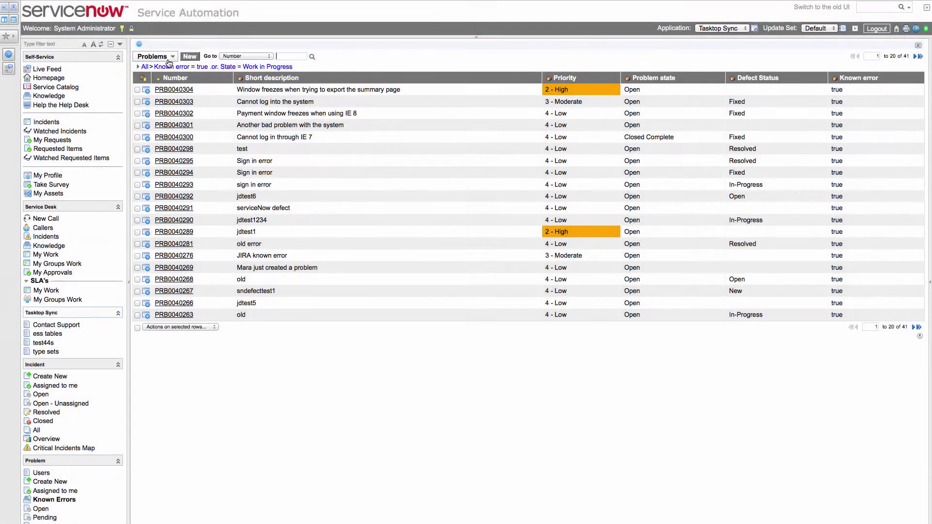
# Refresh the Problems list and open PRB0040304 to review Rally's synced comment and status
pyautogui.click(169, 60)
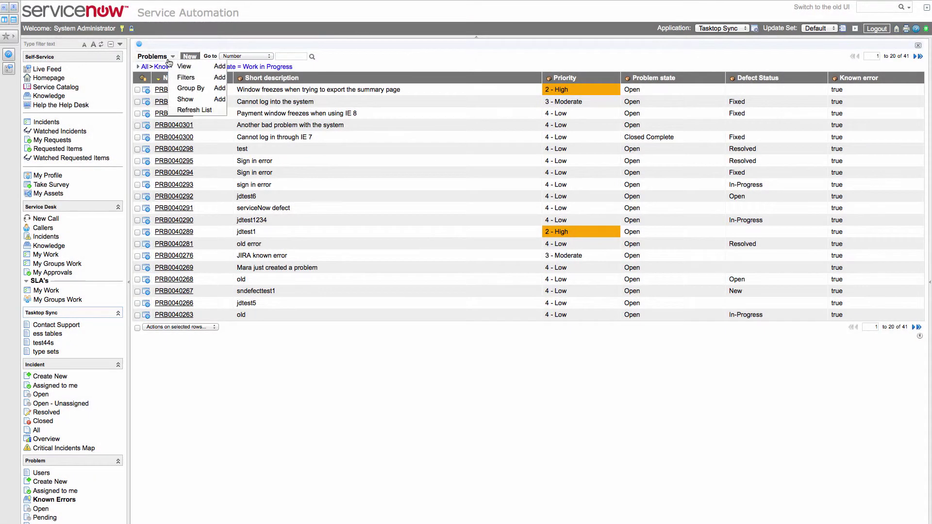
pyautogui.click(189, 110)
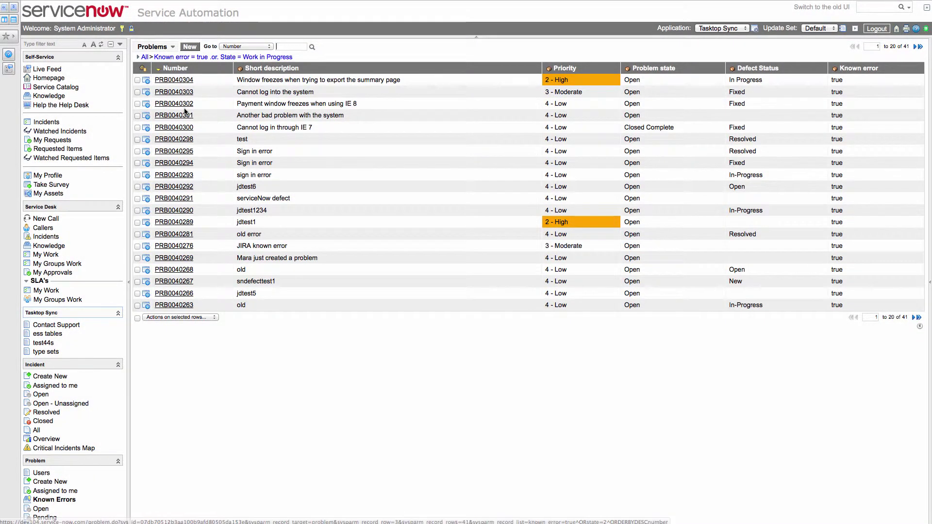
pyautogui.click(180, 80)
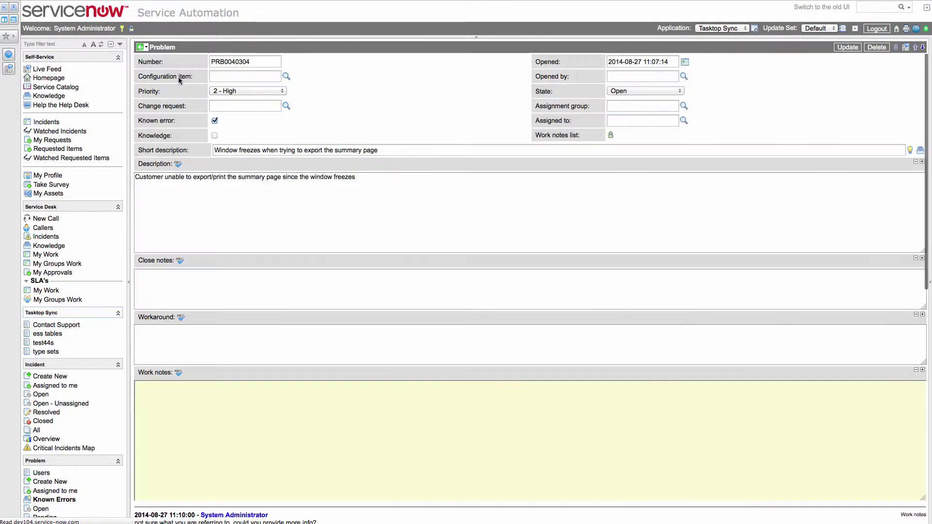
pyautogui.scroll(-5, 388, 232)
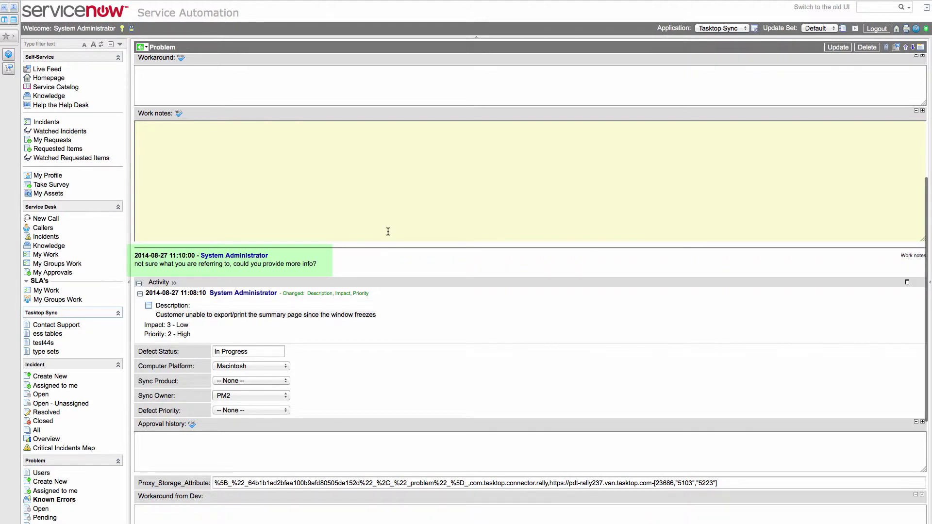
pyautogui.scroll(5, 388, 232)
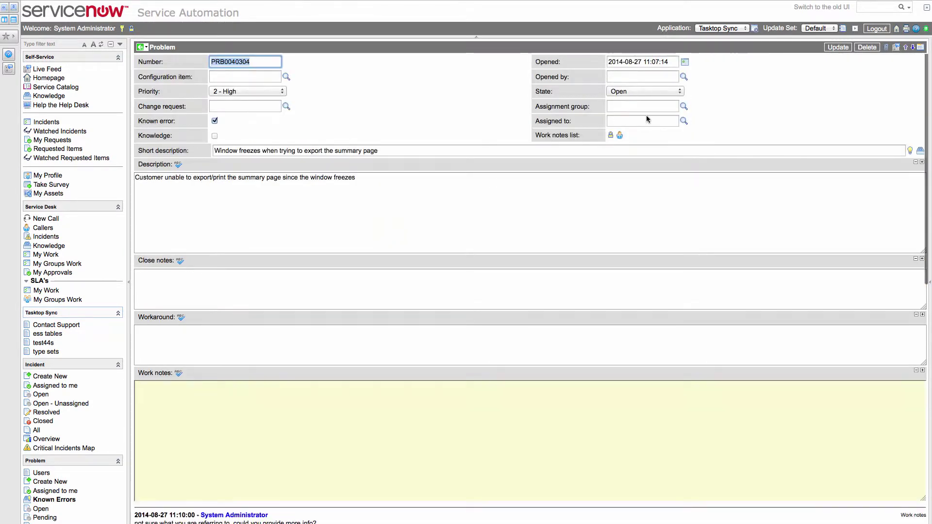
# Upload 'Screen Shot 2014-08-27 at 12.58.09 PM.png' from the Desktop as an attachment
pyautogui.click(884, 48)
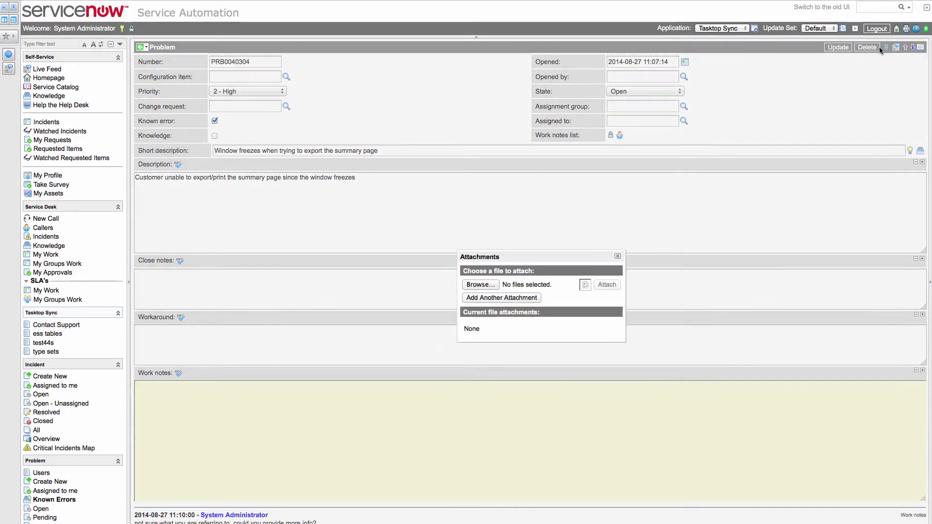
pyautogui.click(480, 285)
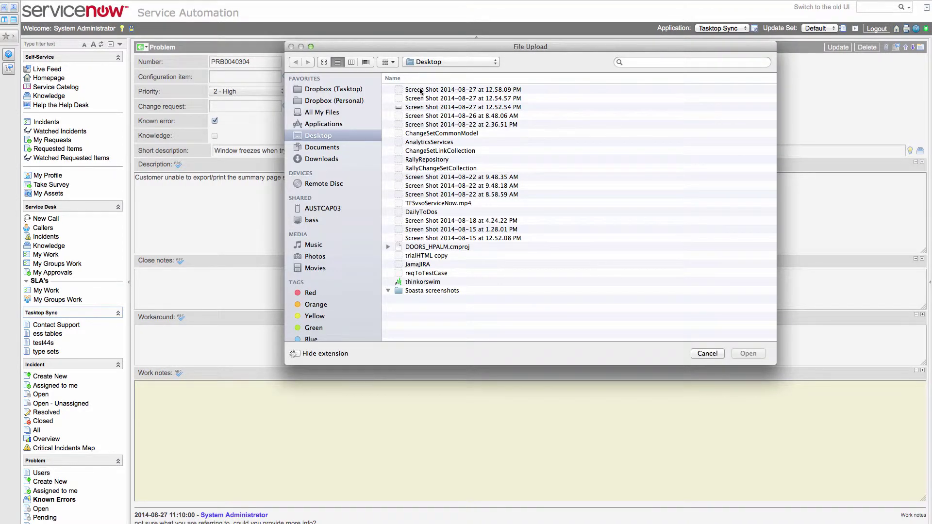
pyautogui.click(420, 90)
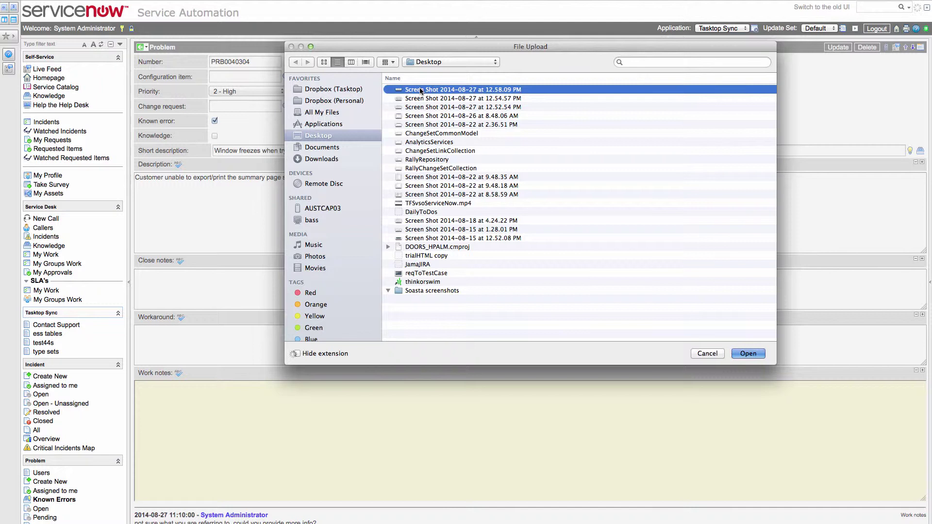
pyautogui.doubleClick(420, 90)
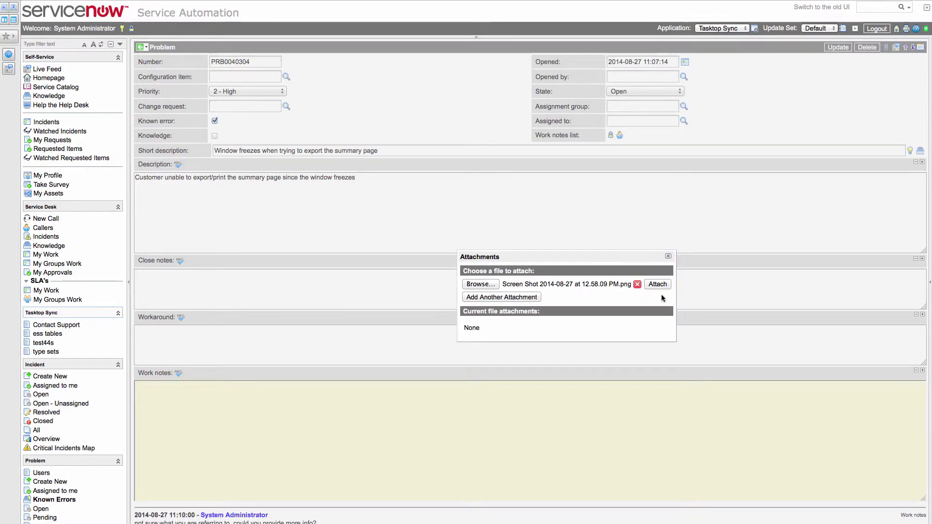
pyautogui.click(657, 284)
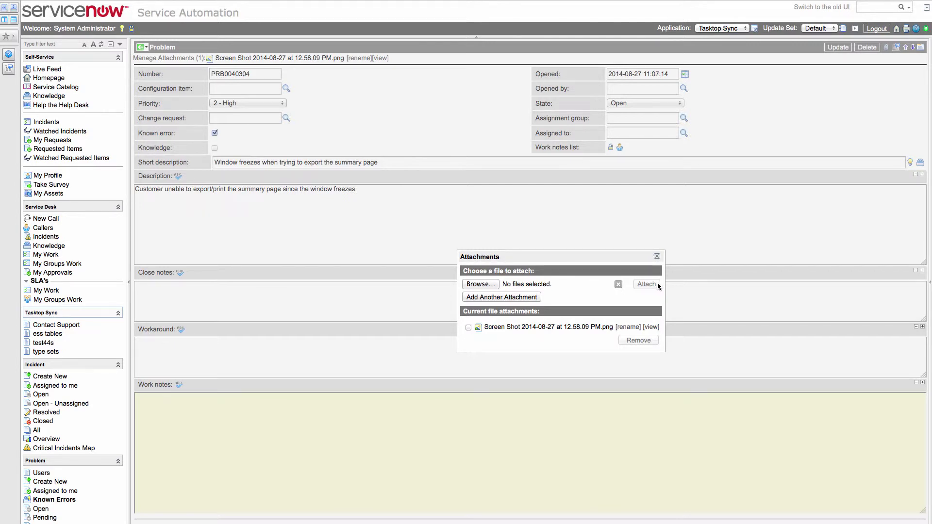
# Enter the work note 'screenshot attached' on PRB0040304 and update the record
pyautogui.click(656, 256)
pyautogui.click(142, 409)
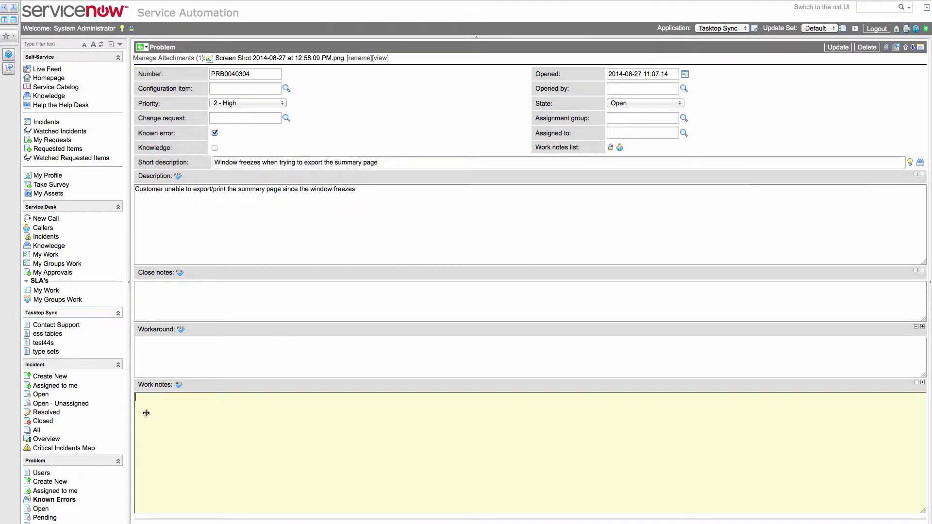
pyautogui.write('scr')
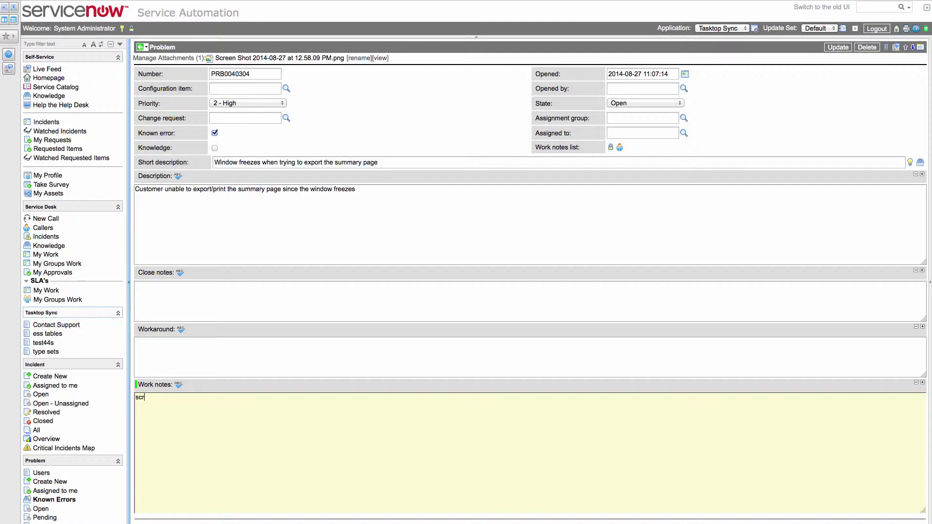
pyautogui.write('eenshot att')
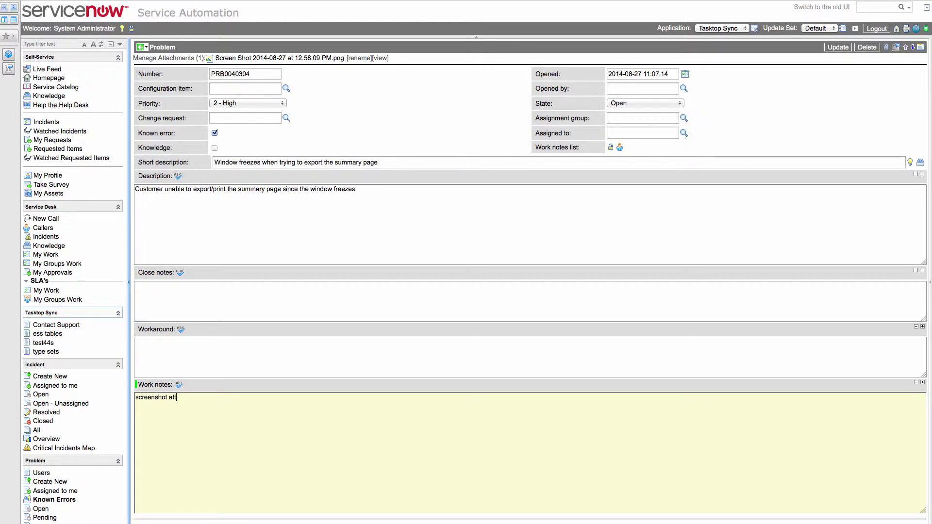
pyautogui.write('ached')
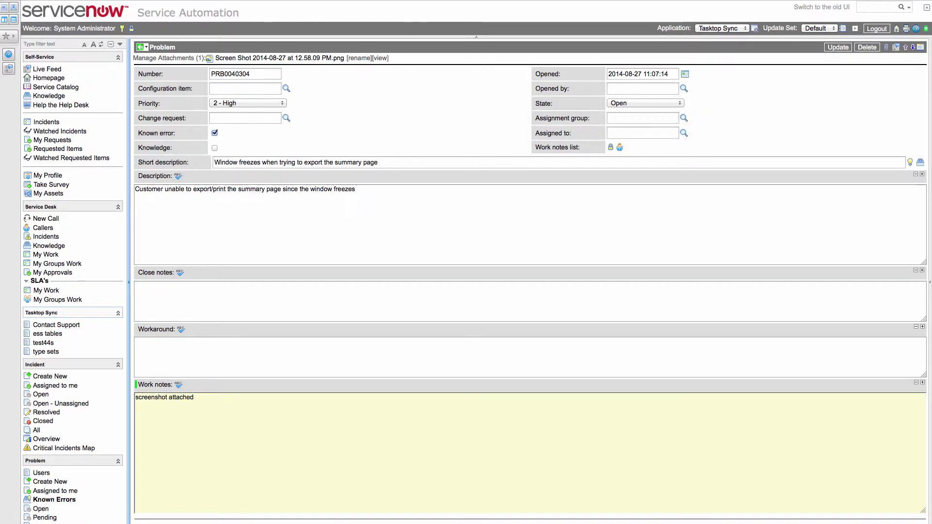
pyautogui.scroll(-3, 236, 441)
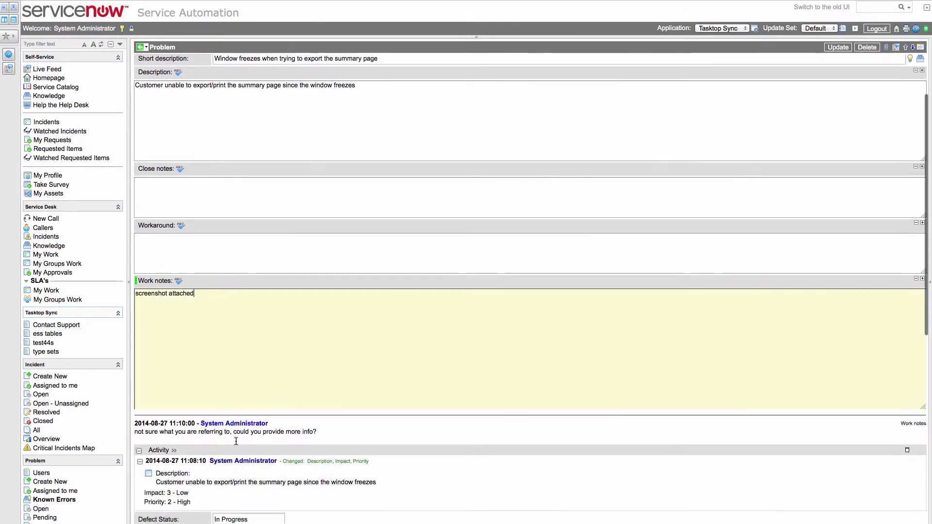
pyautogui.scroll(-5, 236, 441)
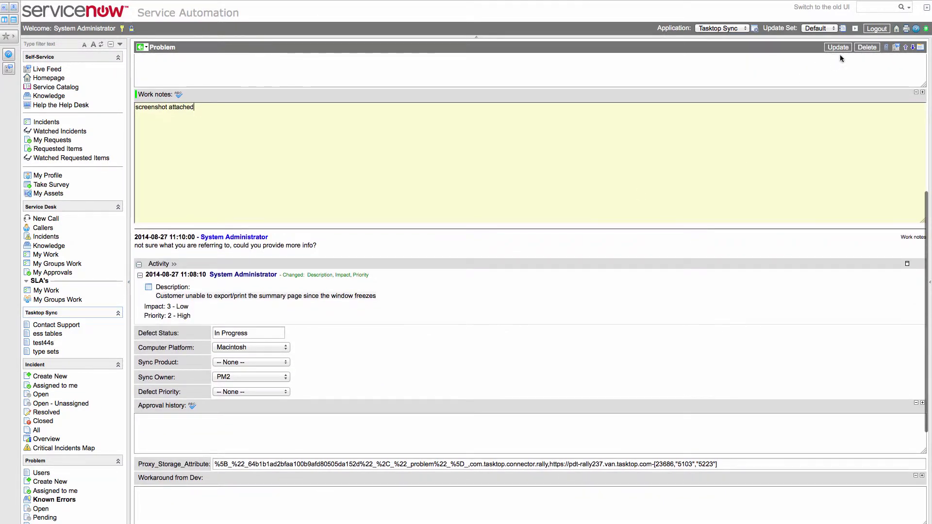
pyautogui.click(837, 47)
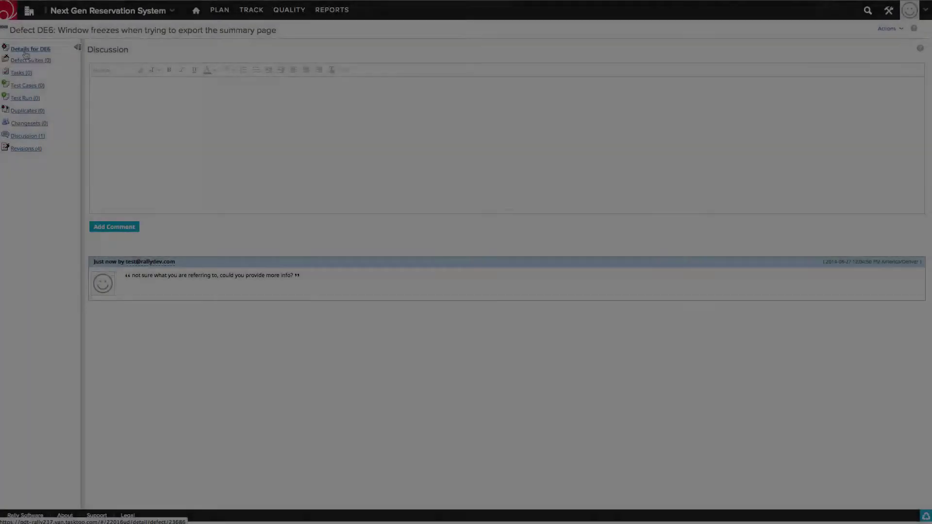
# Check DE6's Details for the screenshot attachment and Discussion for 'screenshot attached'
pyautogui.click(27, 50)
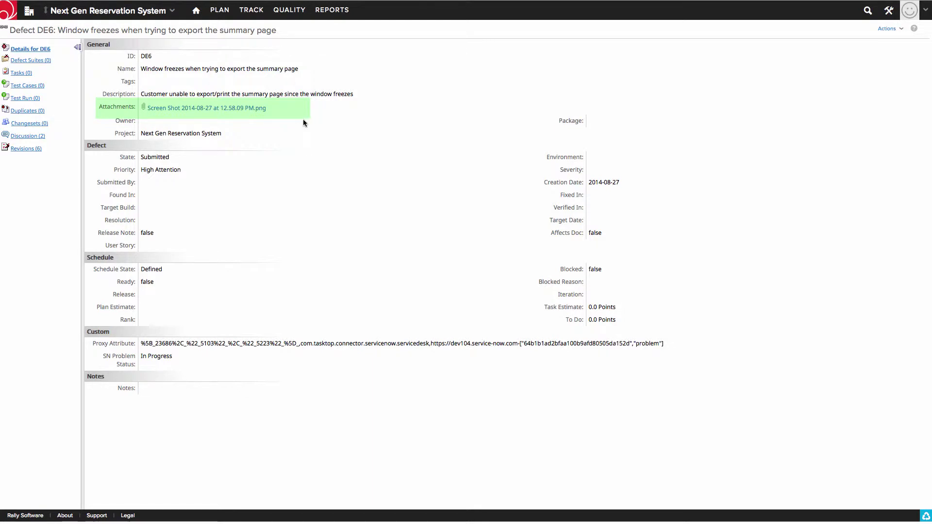
pyautogui.click(27, 137)
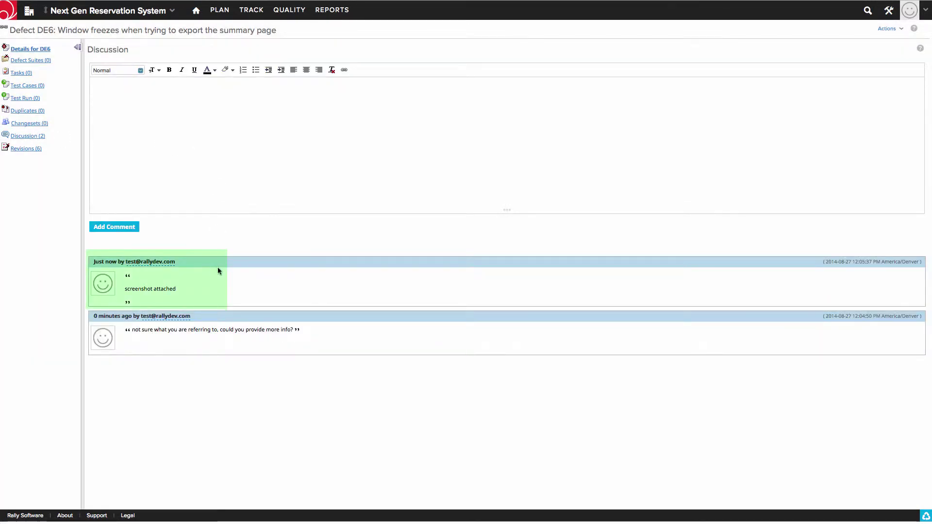
pyautogui.click(36, 52)
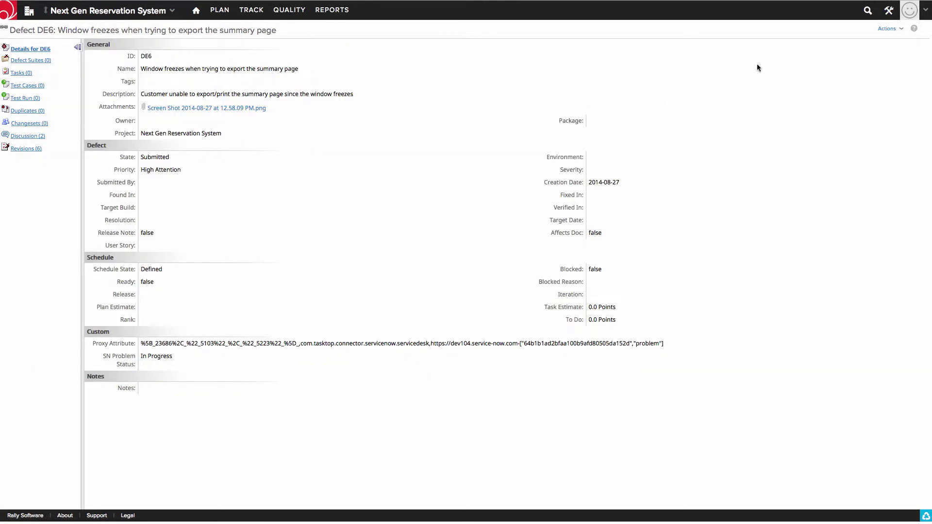
pyautogui.click(887, 28)
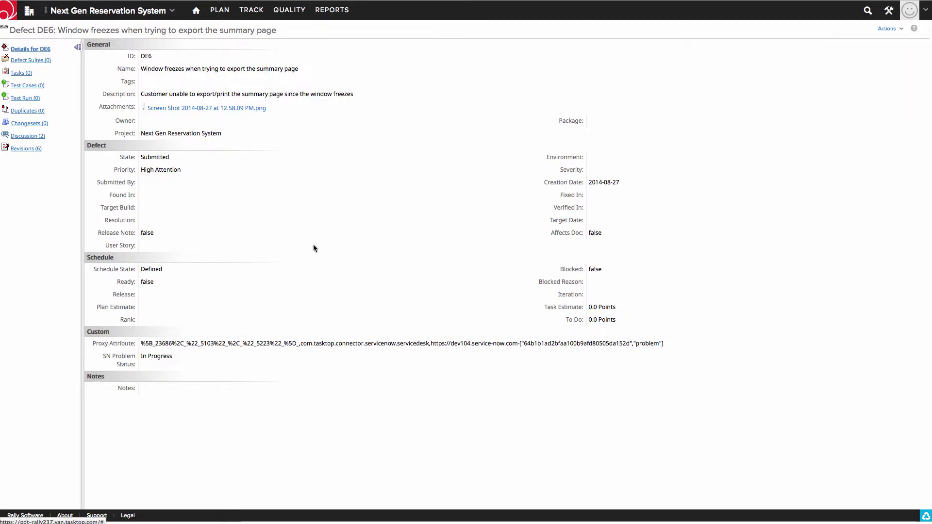
# In DE6's edit window Custom section, pick Fixed for SN Problem Status and Save & Close
pyautogui.moveTo(568, 90); pyautogui.dragTo(266, 57)
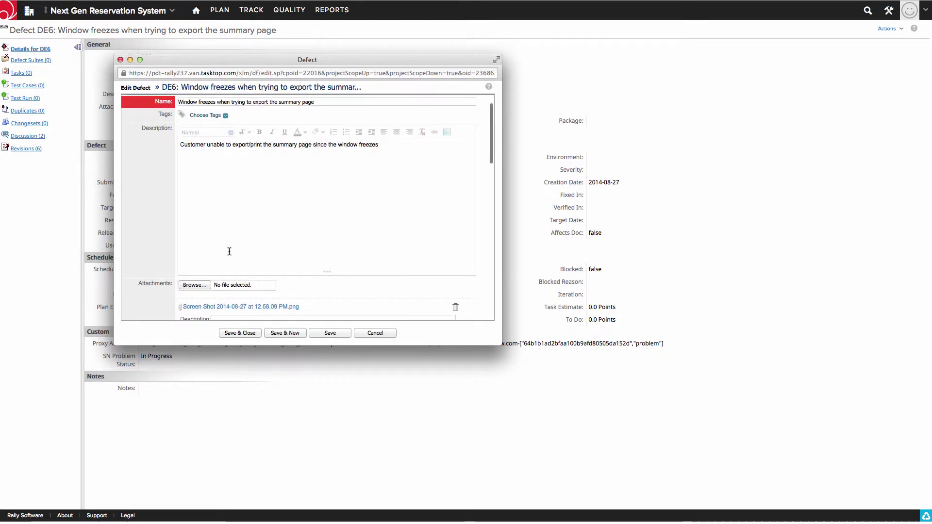
pyautogui.scroll(-10, 229, 250)
pyautogui.scroll(-3, 229, 252)
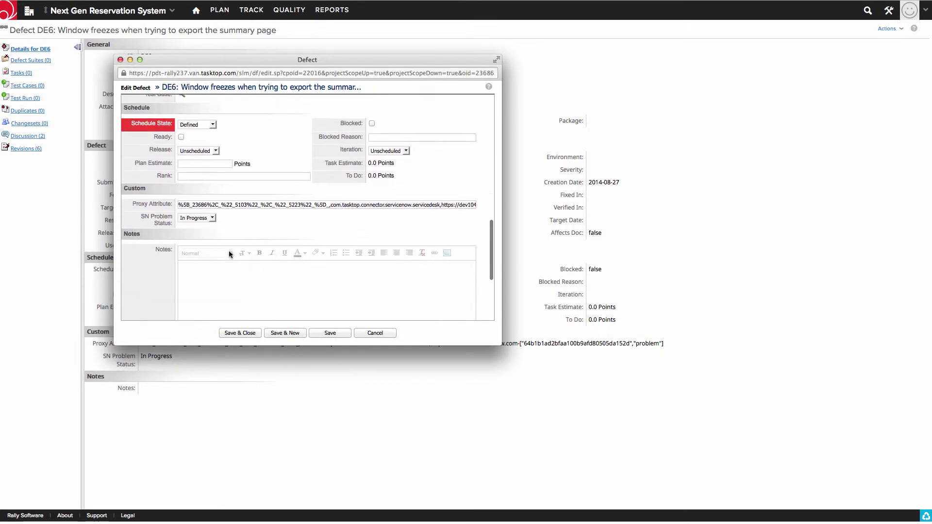
pyautogui.click(212, 216)
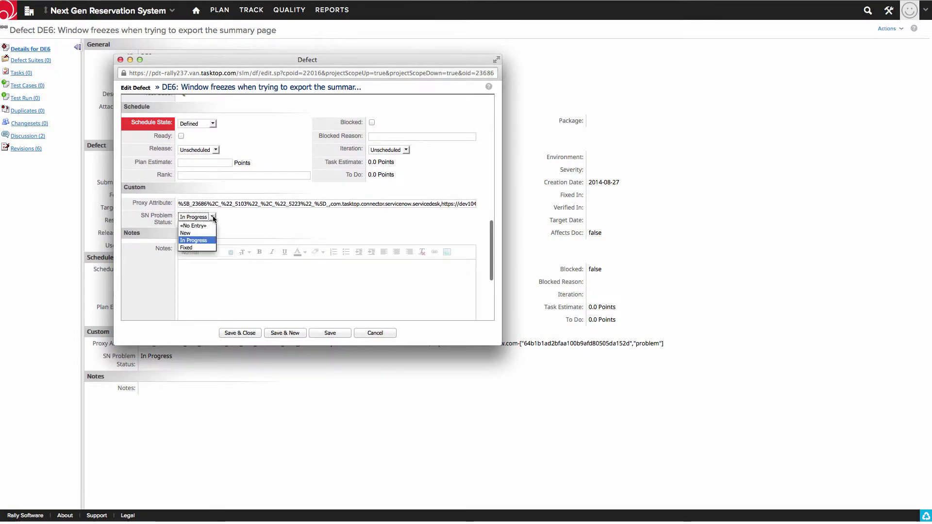
pyautogui.click(186, 247)
pyautogui.click(249, 335)
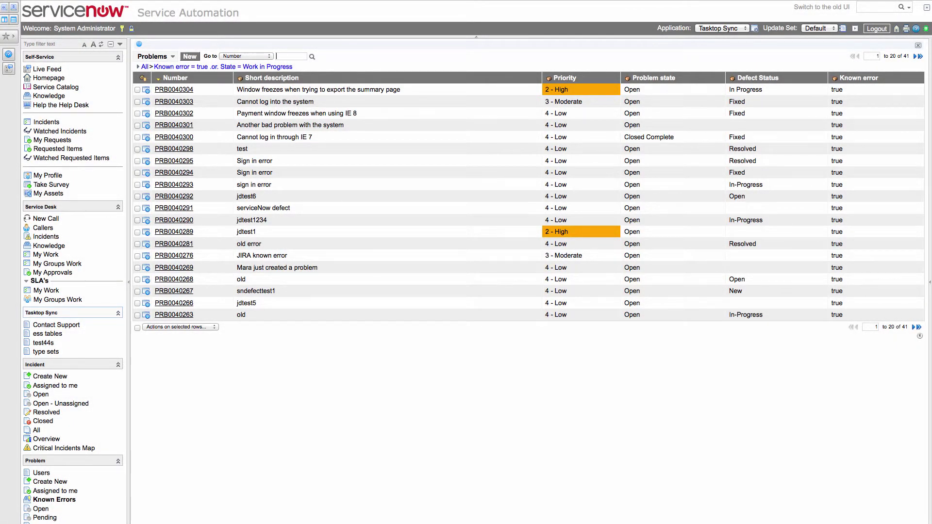
# Reload the ServiceNow Problems list to pick up DE6's Fixed status
pyautogui.press('super+r')
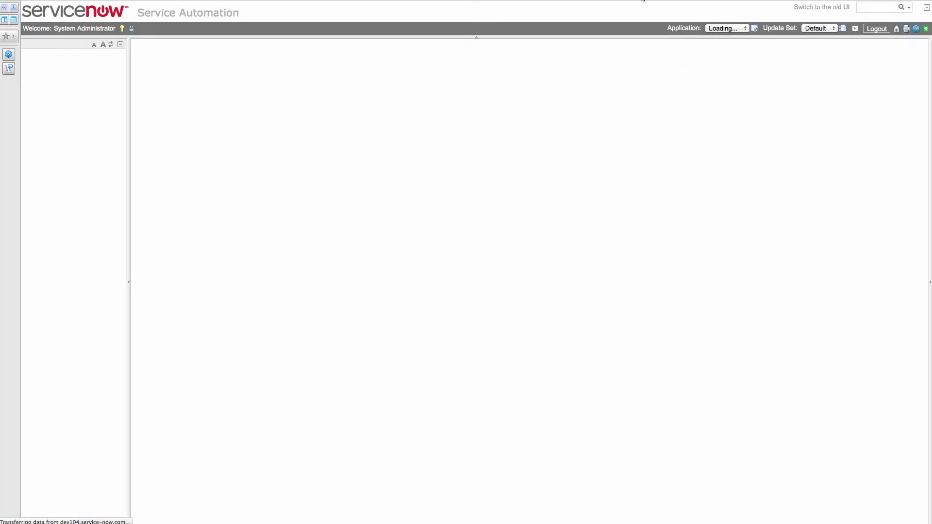